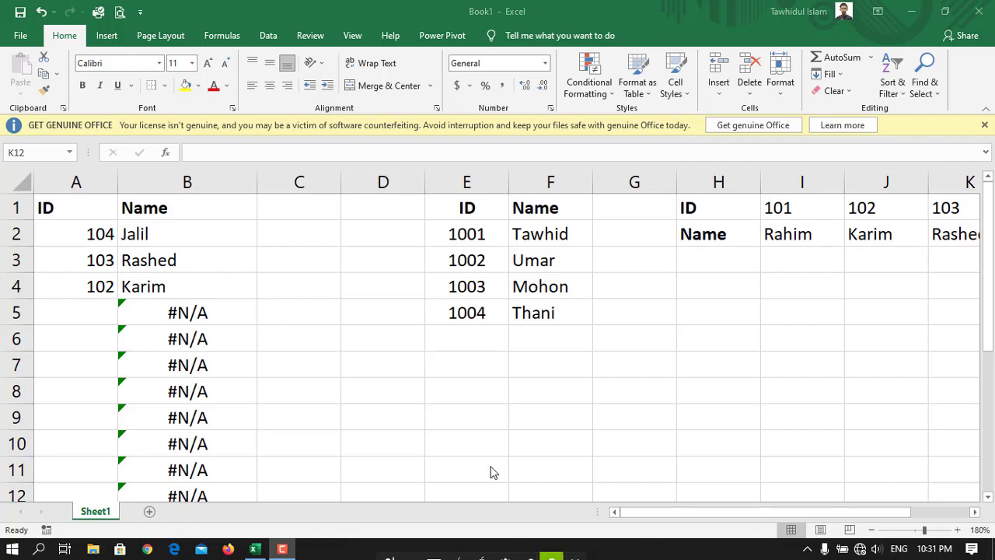
Step: Examine the HLOOKUP formulas in column B from row 5 to row 13, beside the empty ID cells
click(151, 312)
double_click(151, 313)
key(Return)
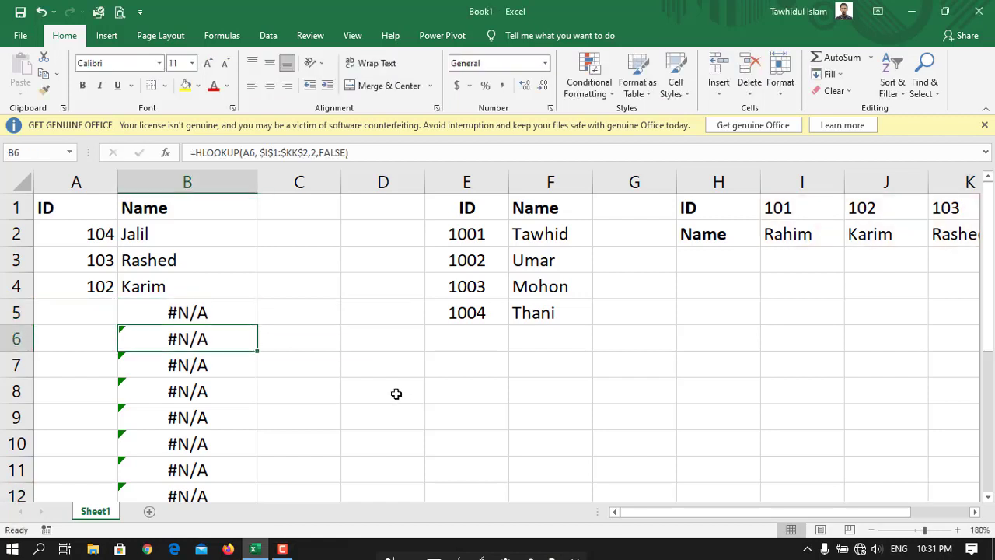
click(98, 311)
click(171, 312)
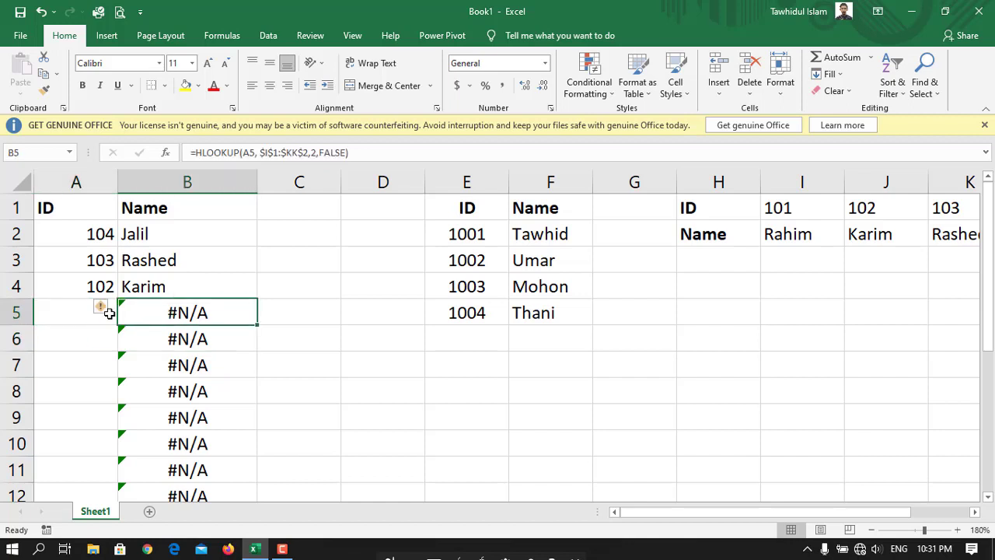
click(57, 324)
click(61, 342)
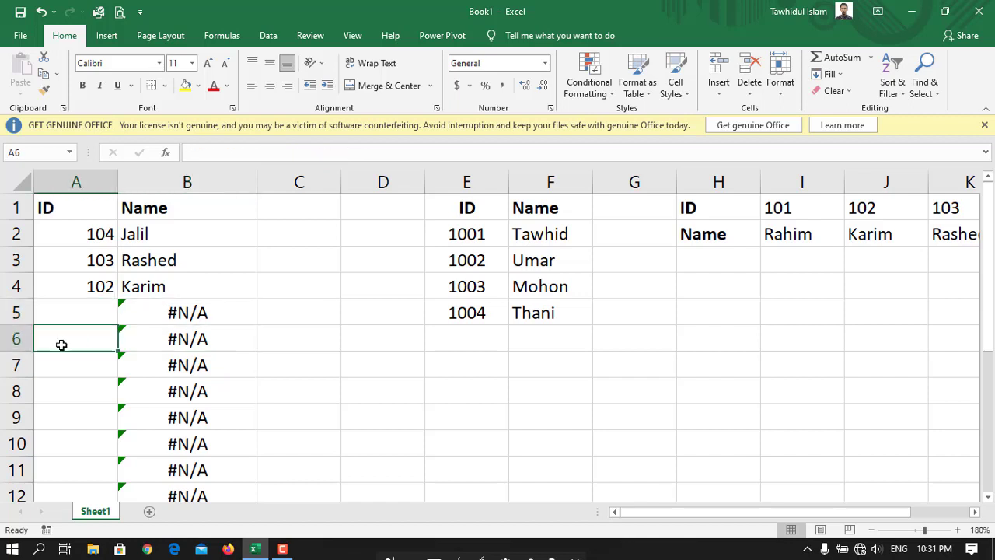
click(182, 336)
click(179, 314)
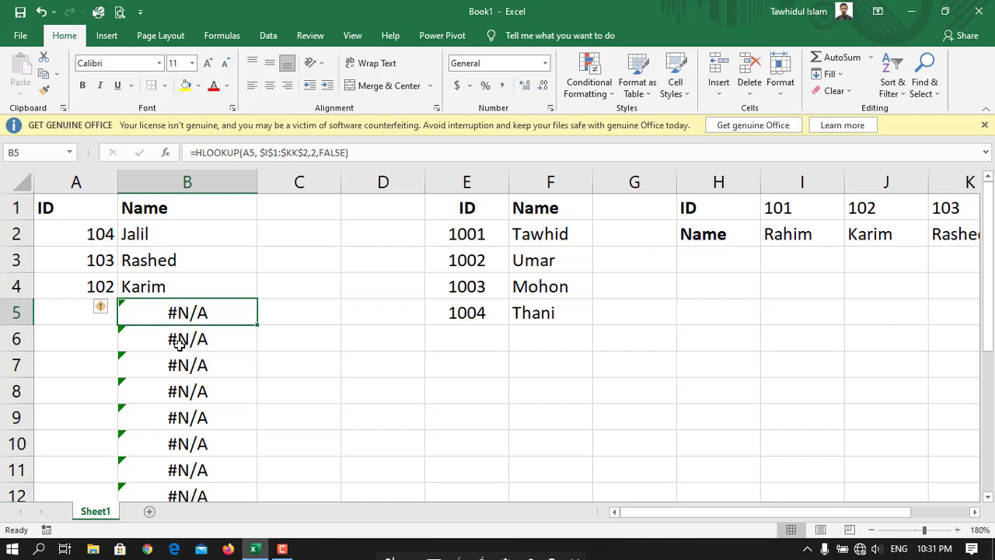
click(178, 340)
click(178, 366)
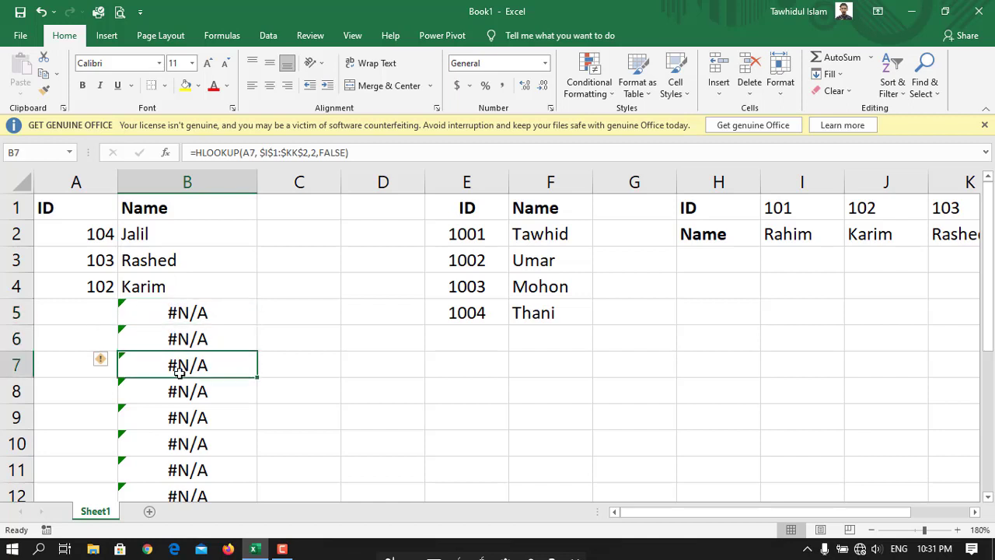
click(201, 313)
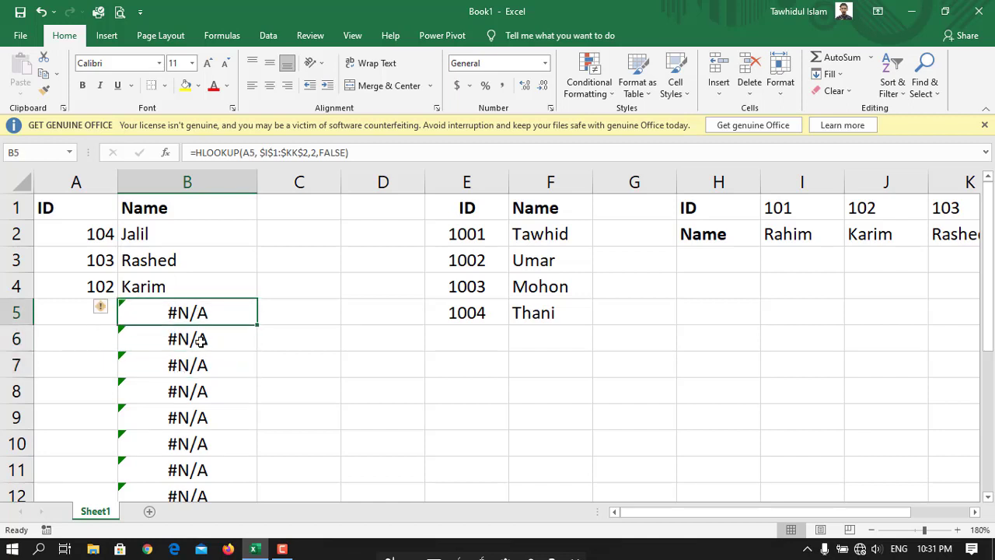
click(201, 339)
scroll(202, 340, down, 2)
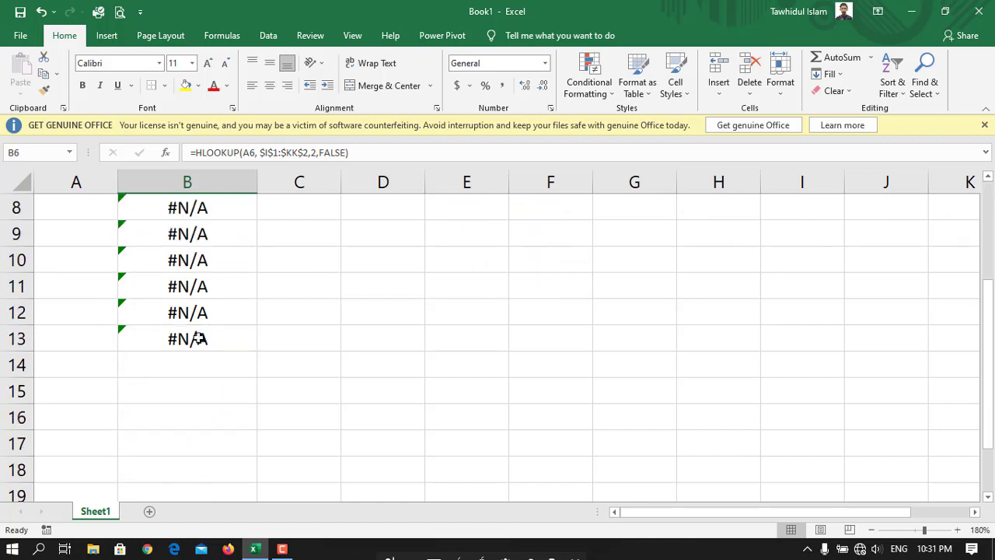
click(206, 339)
scroll(249, 348, up, 3)
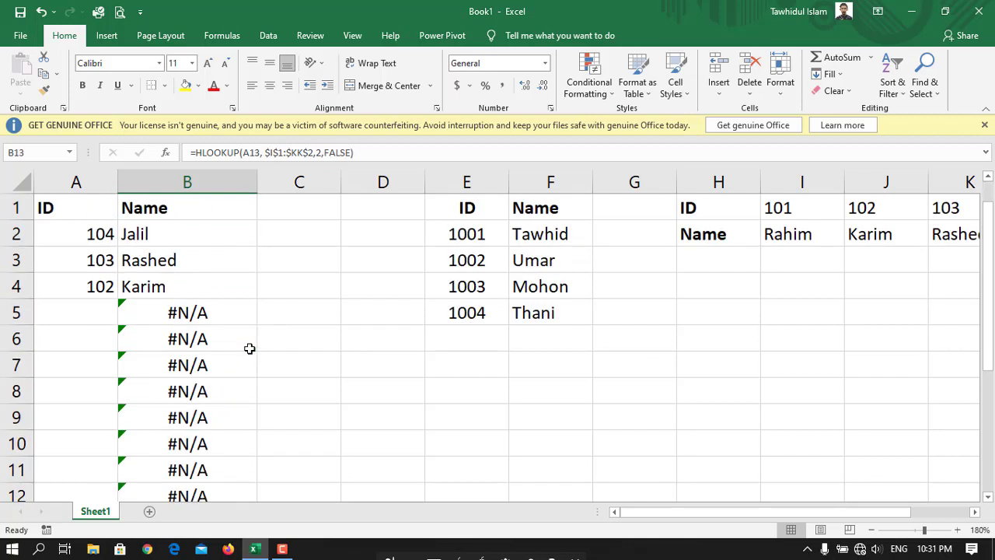
Step: Extend the HLOOKUP formula from B13 down to B25
scroll(257, 376, down, 3)
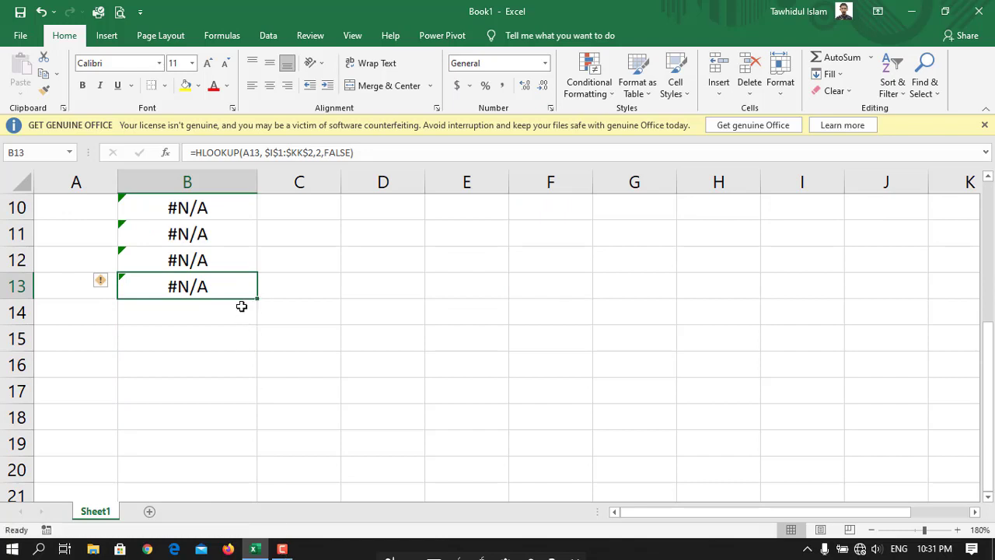
drag(247, 496, 248, 499)
scroll(242, 315, up, 5)
scroll(242, 322, down, 1)
scroll(241, 322, down, 1)
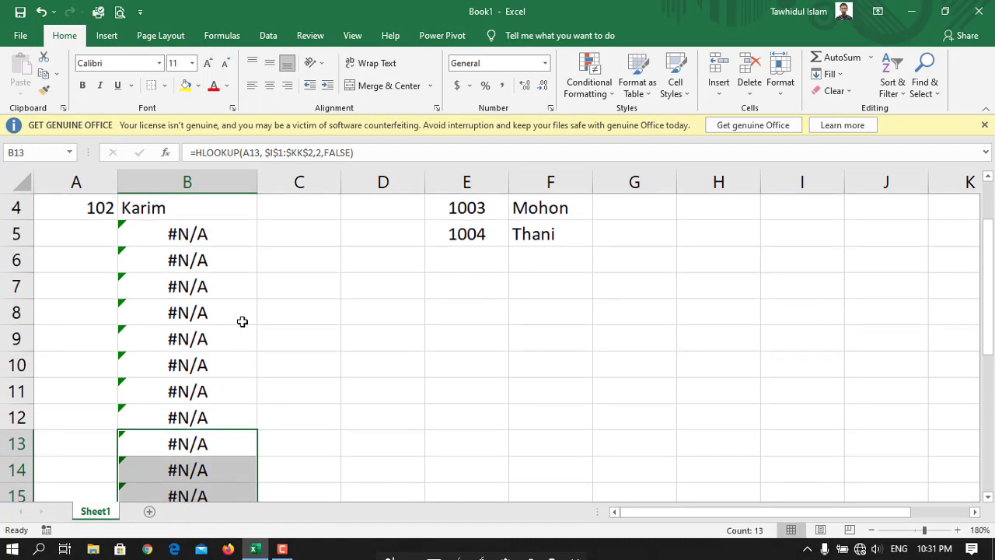
click(242, 322)
scroll(242, 322, up, 3)
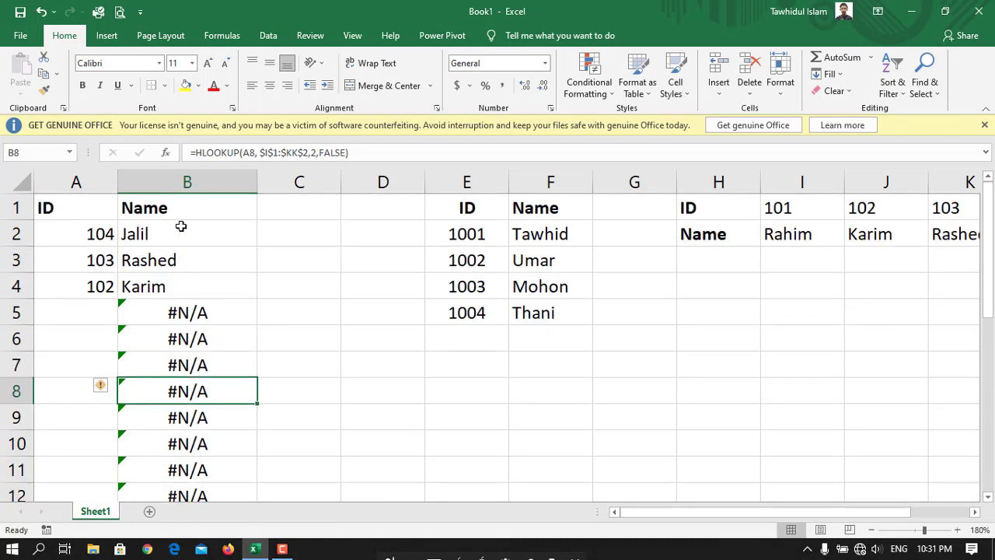
Step: Check the lookup formulas in B5 and B6 against their blank IDs
click(190, 320)
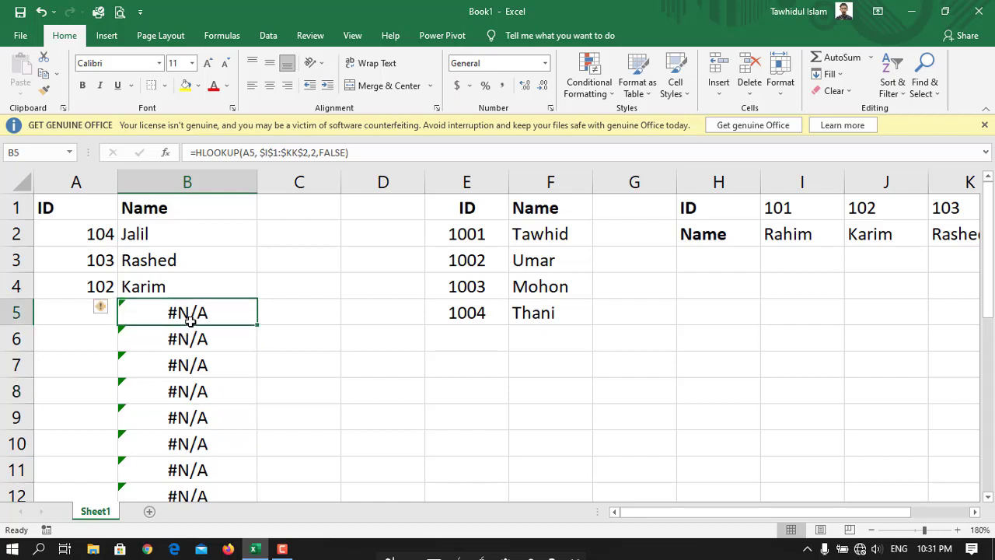
click(205, 338)
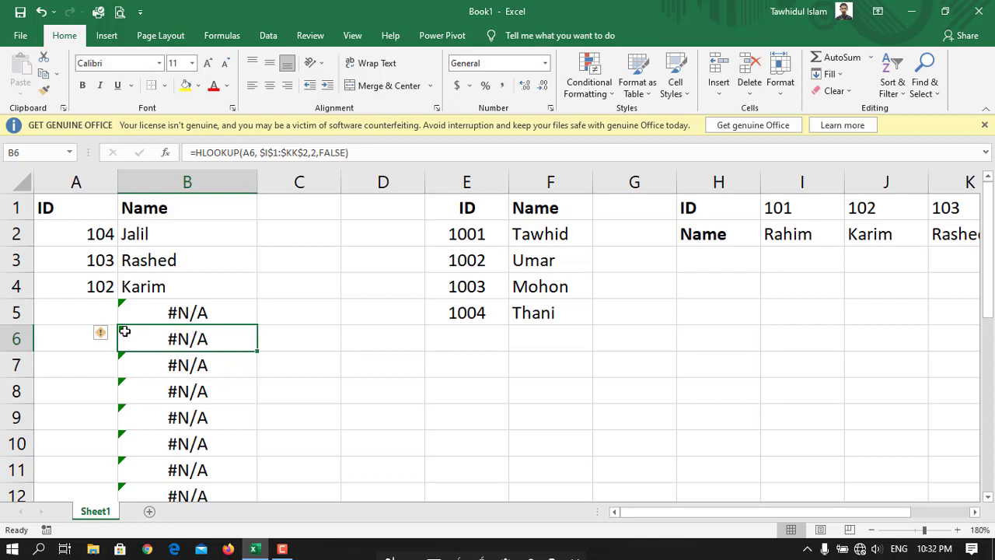
click(144, 315)
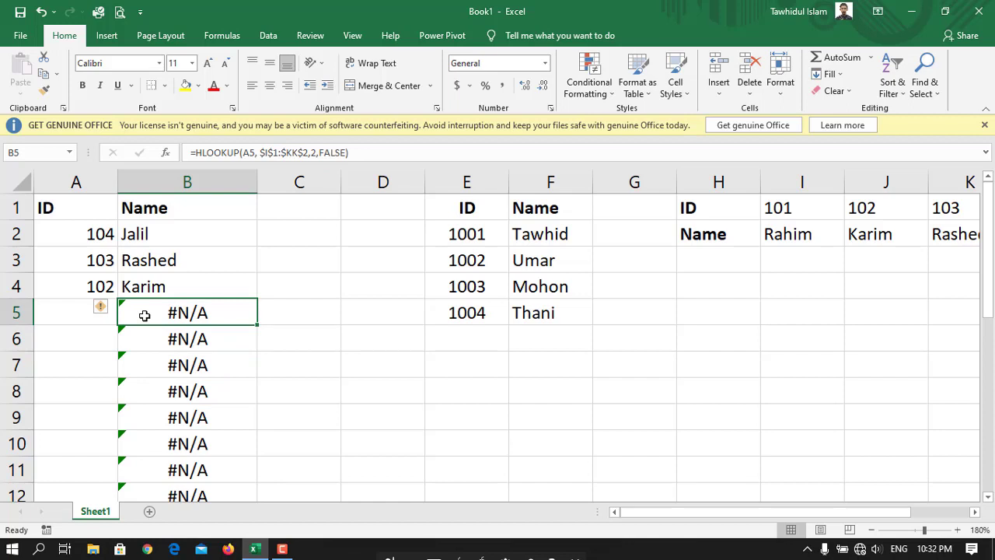
click(194, 345)
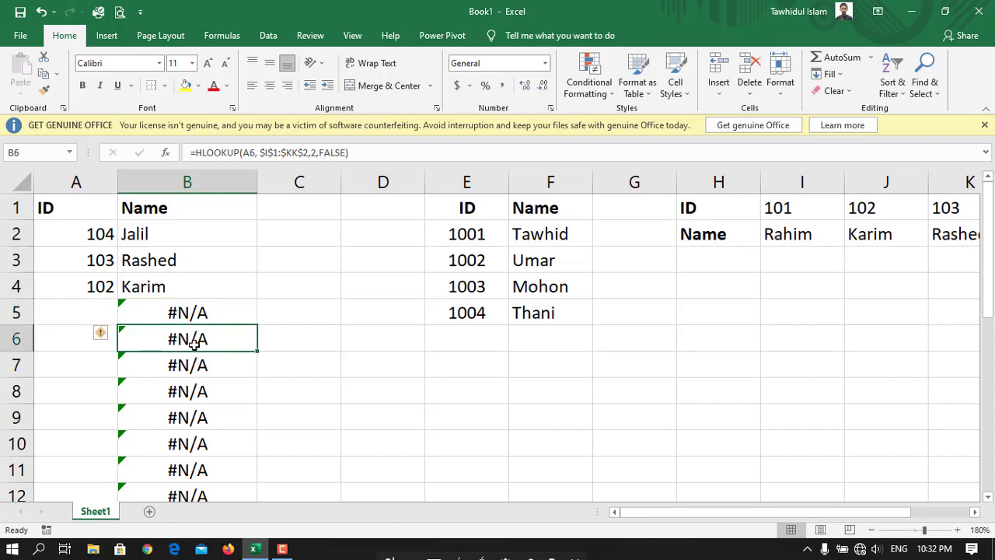
Step: Wrap the HLOOKUP formula in B2 in an IFERROR function, using the lookup as its value argument
click(153, 235)
double_click(165, 234)
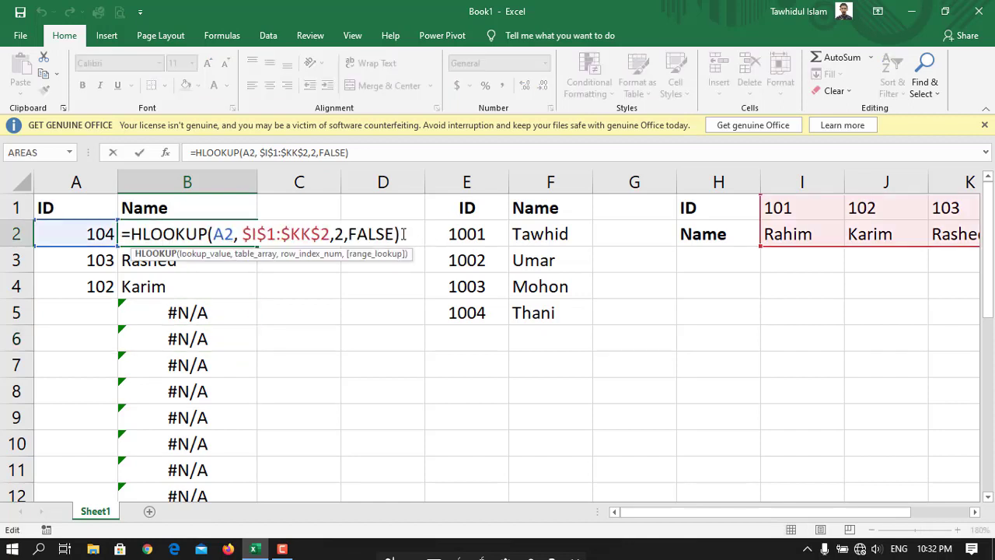
drag(404, 234, 130, 234)
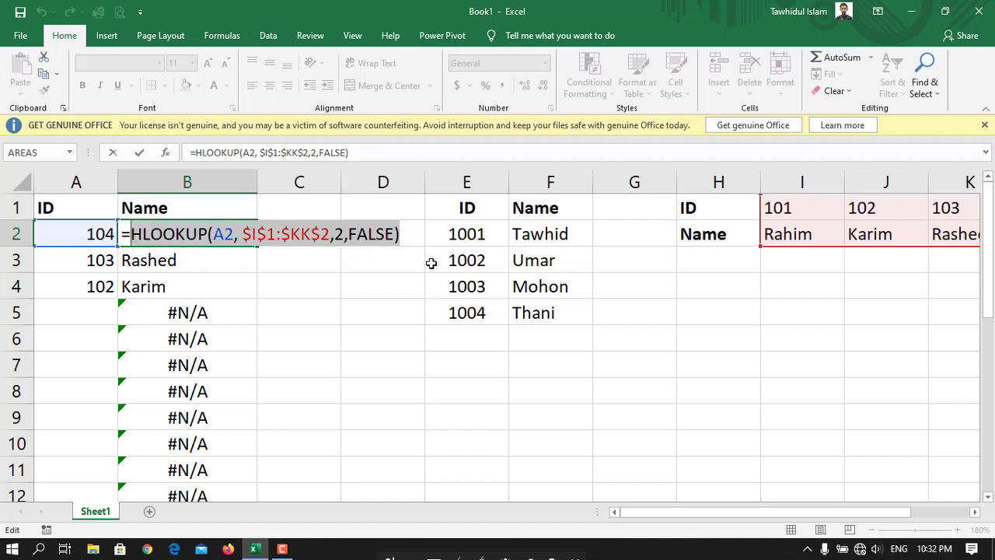
click(412, 237)
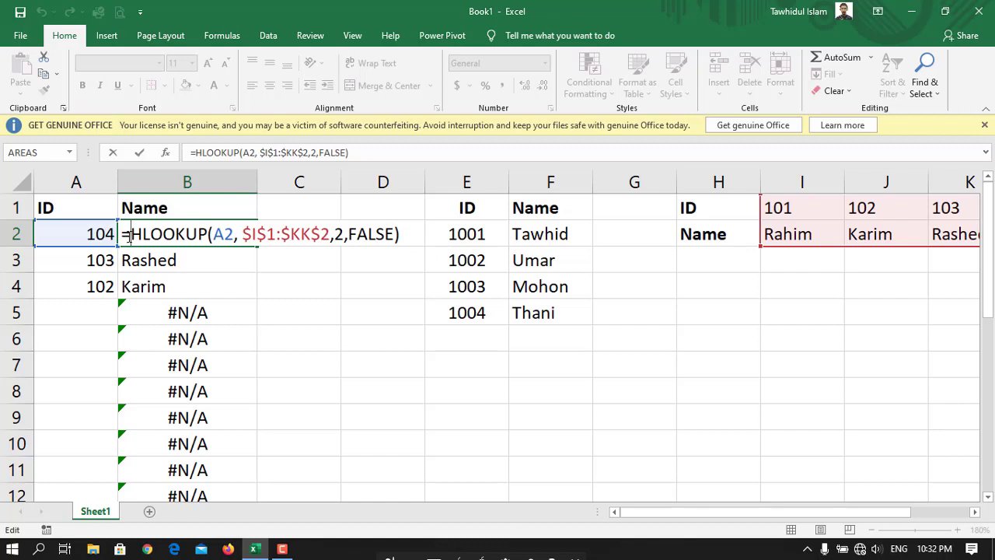
text(ife)
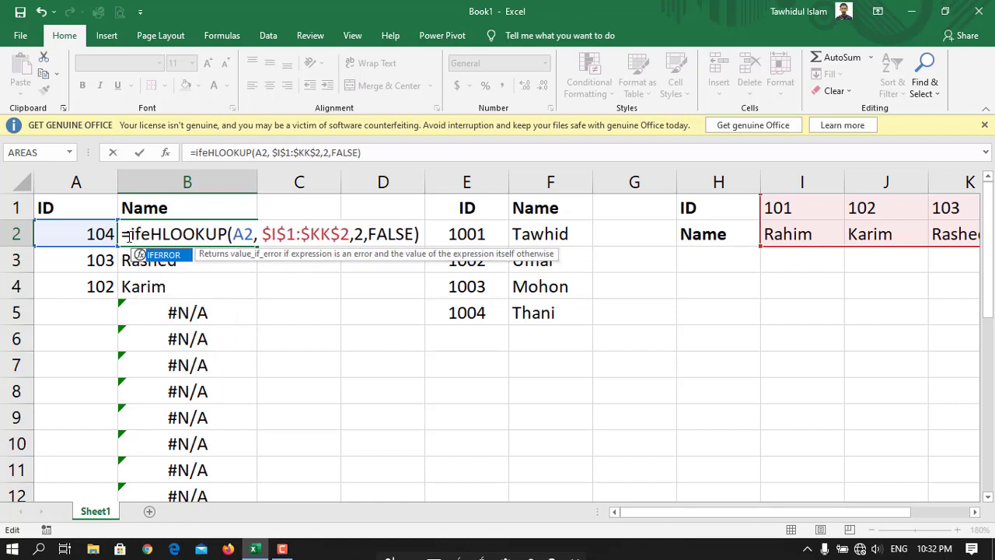
key(Tab)
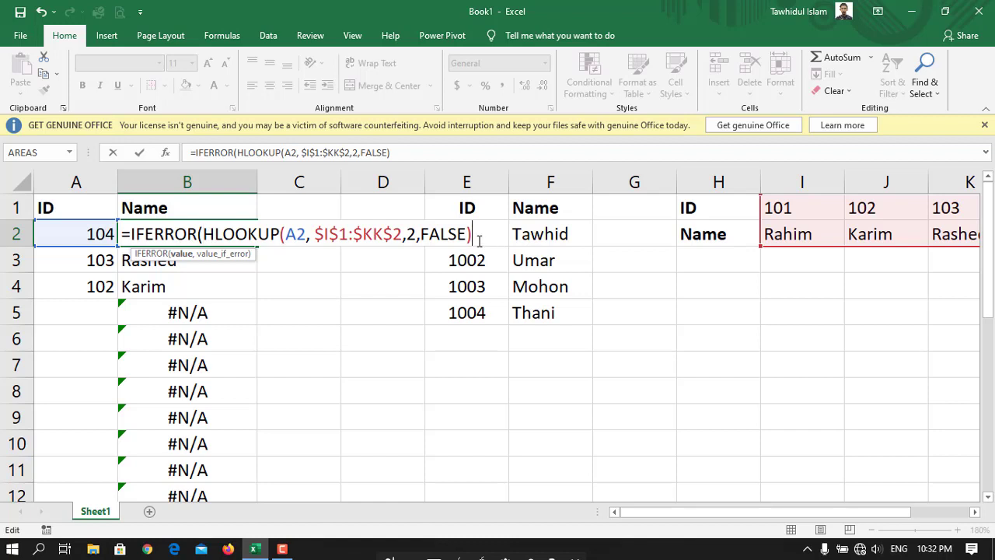
text(,)
drag(472, 237, 209, 228)
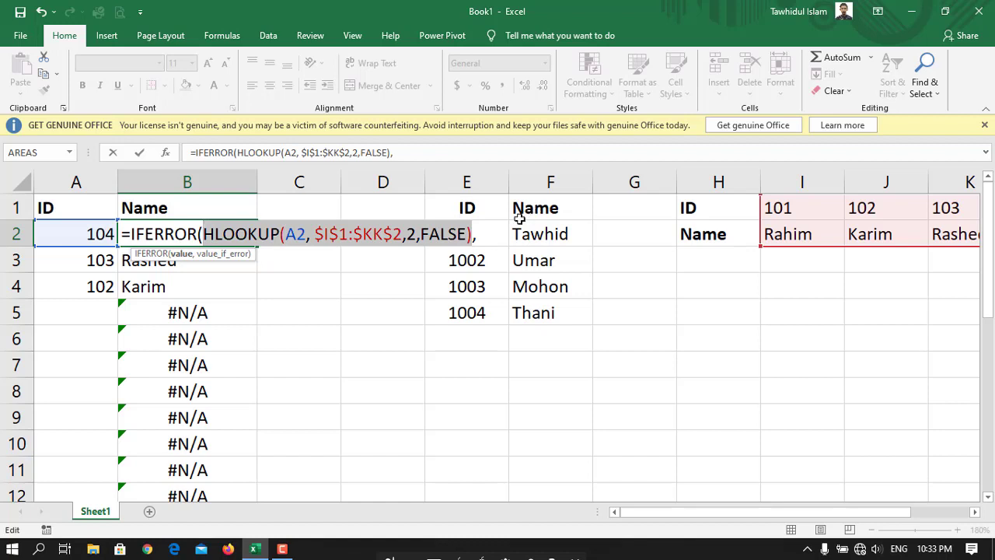
click(491, 244)
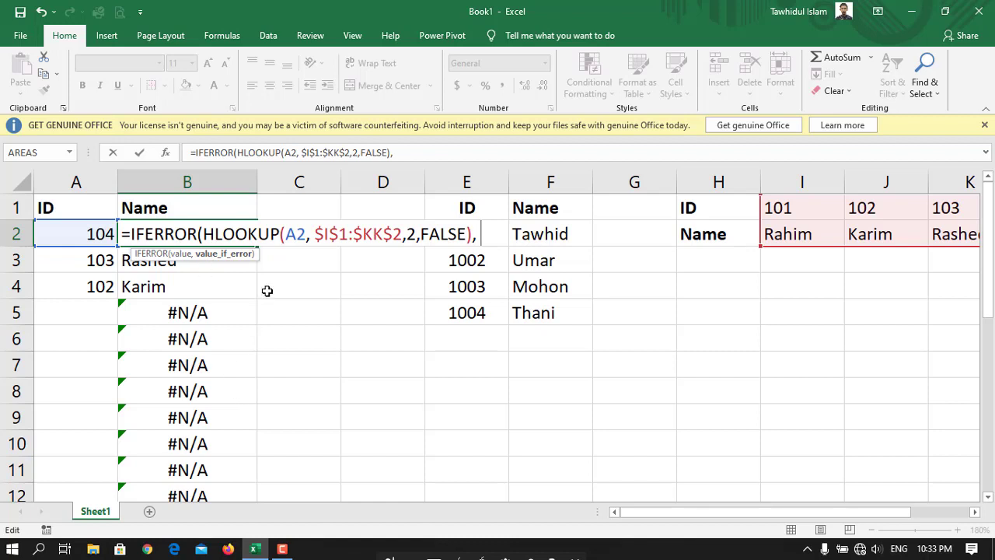
Step: Complete the IFERROR formula in B2 with a quoted space, " ", as the value returned on error
click(282, 549)
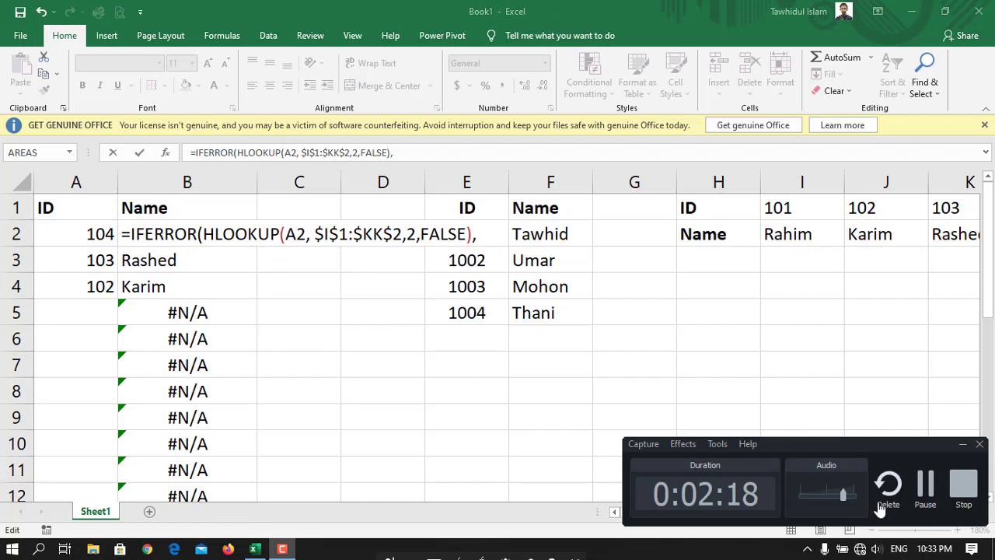
click(963, 446)
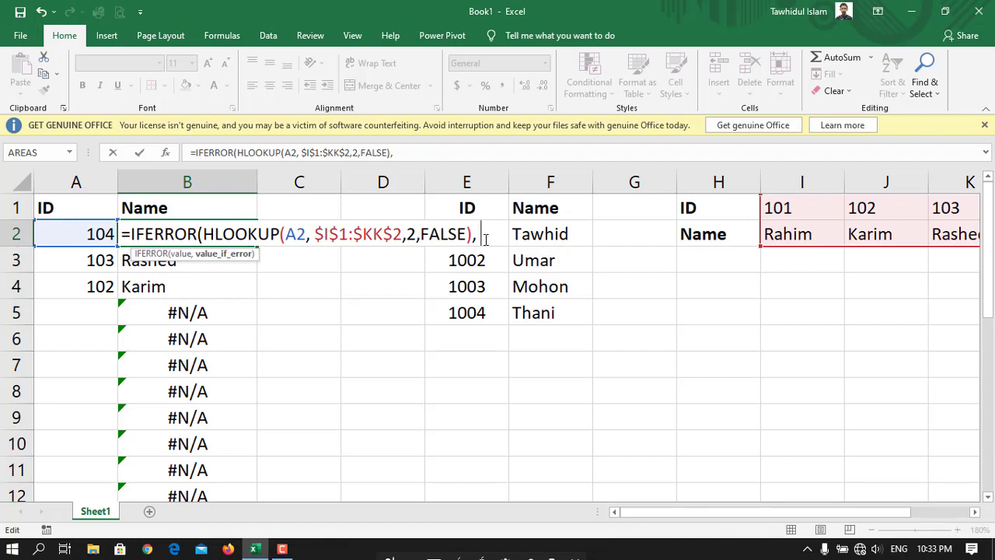
text(")
click(283, 550)
text())
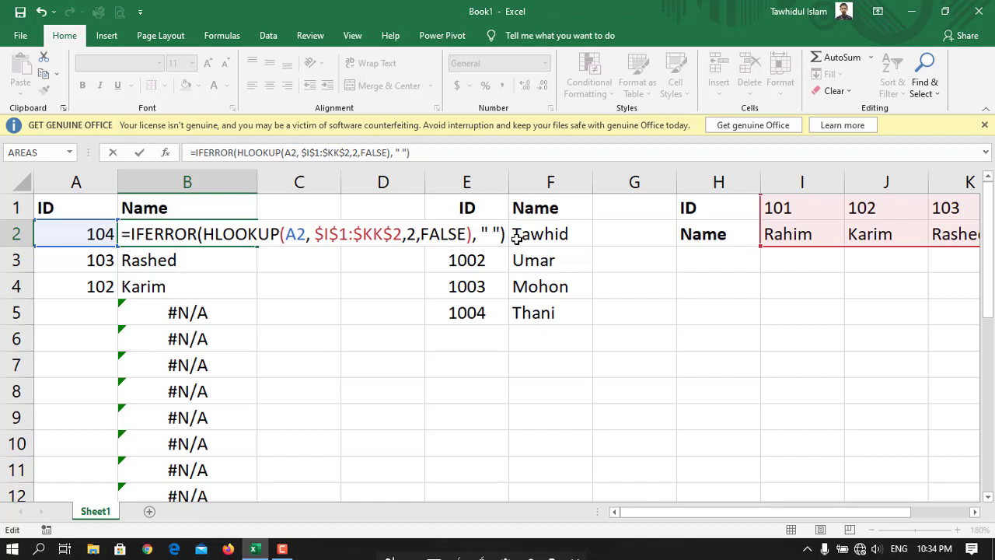
key(Return)
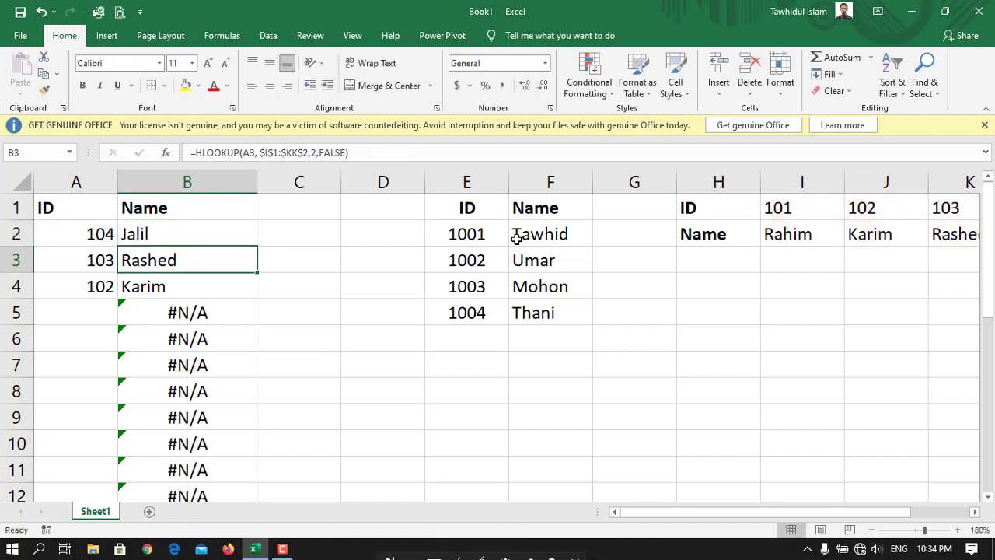
Step: Fill the IFERROR formula from B2 down column B to row 25 and check the cells under the names
click(199, 233)
double_click(258, 247)
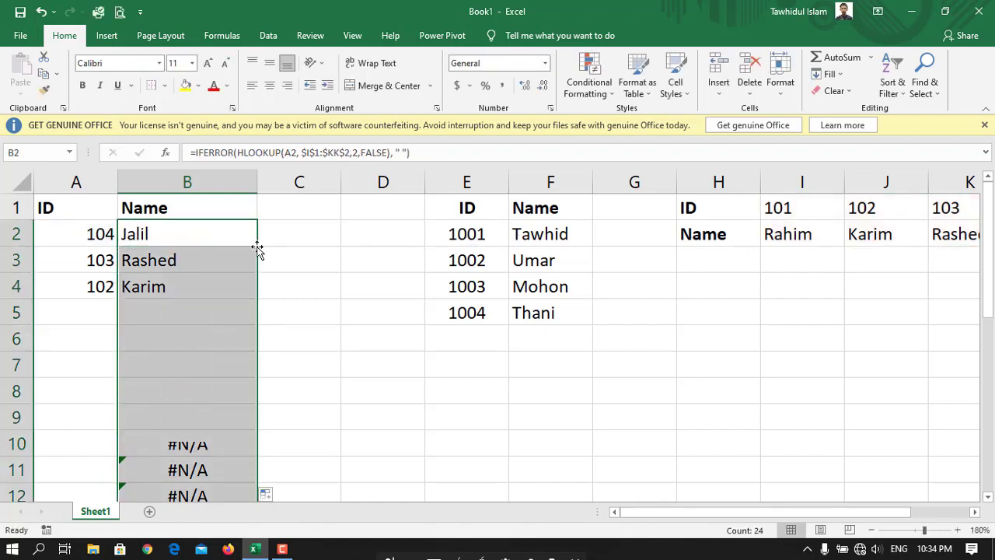
click(176, 333)
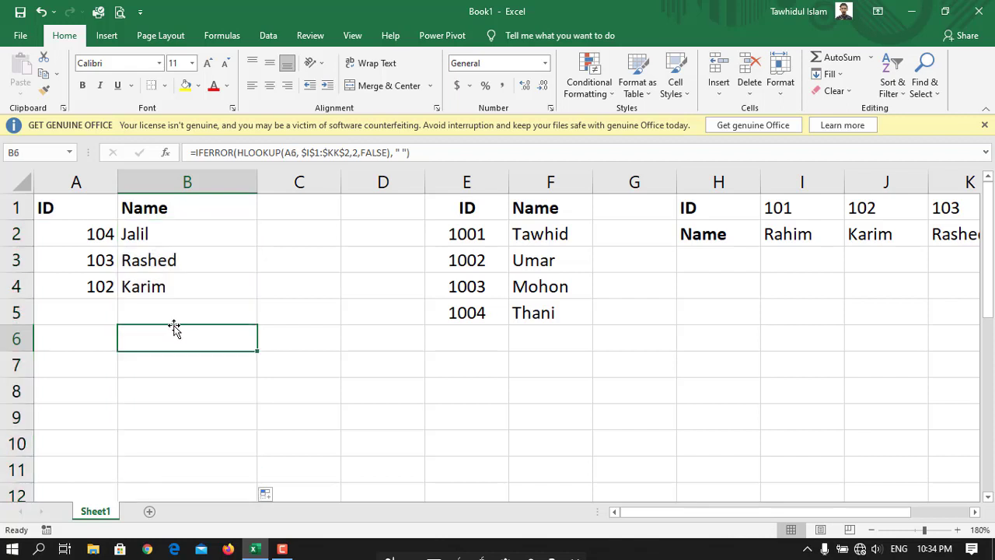
scroll(174, 329, down, 7)
scroll(174, 323, up, 7)
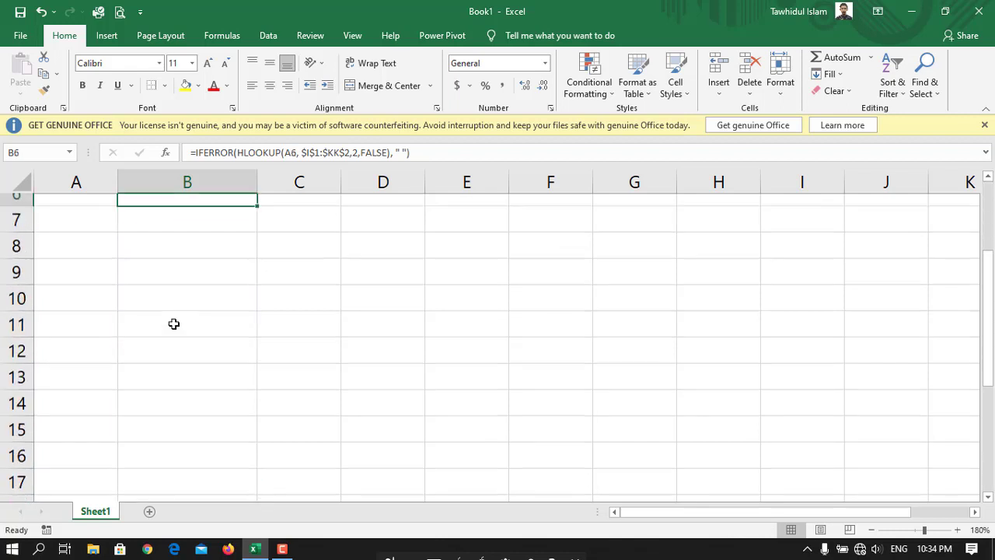
click(173, 316)
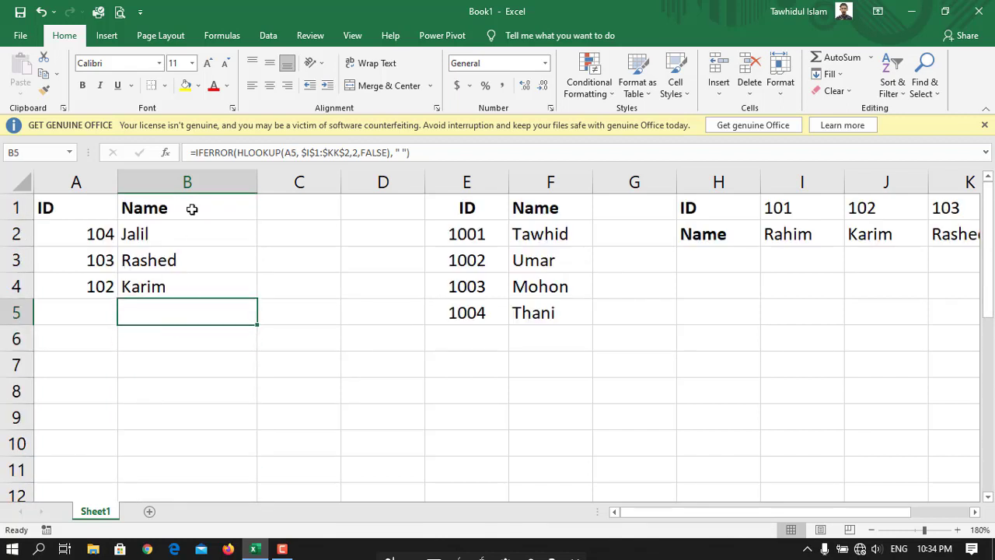
Step: Open the formula in B2 and examine the HLOOKUP part that serves as IFERROR's value argument
double_click(186, 236)
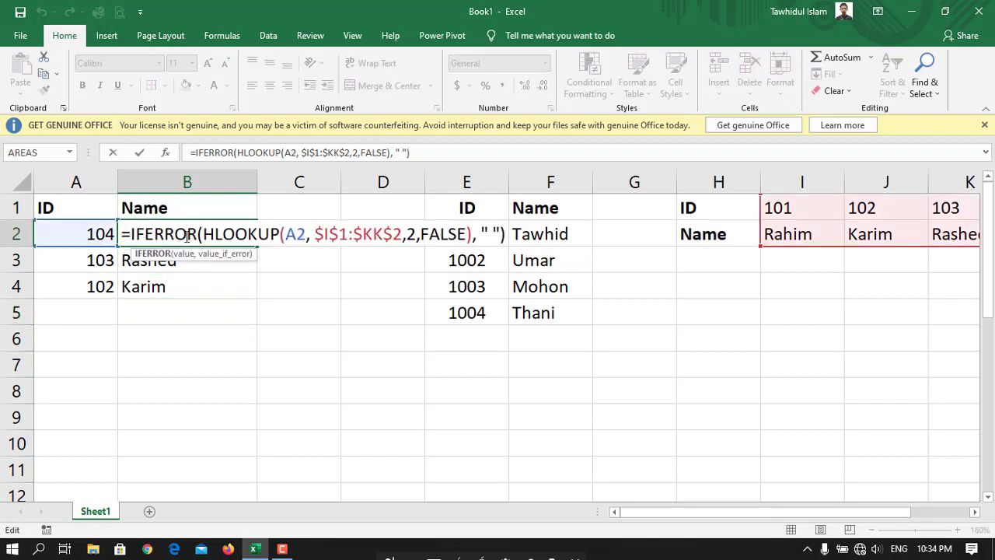
click(270, 236)
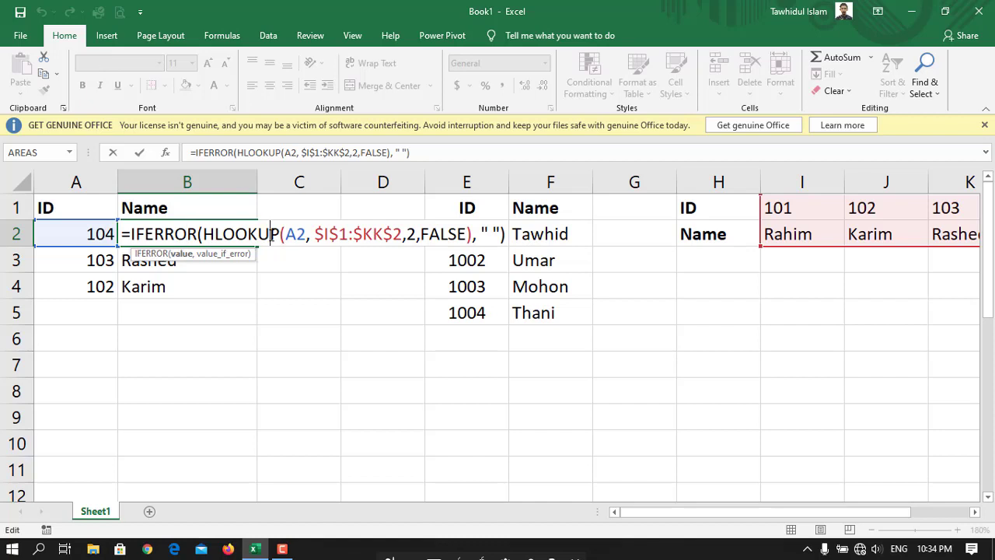
drag(473, 237, 207, 237)
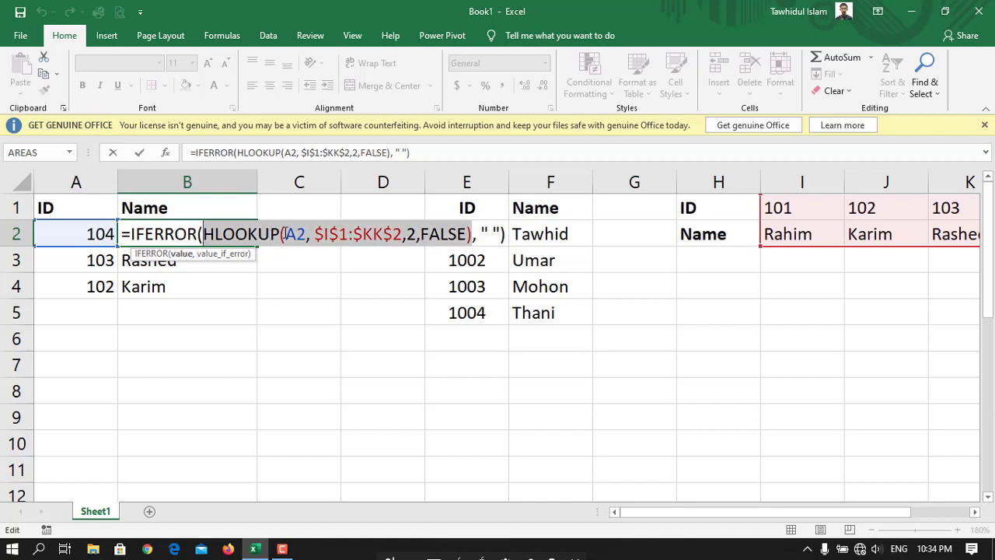
click(470, 235)
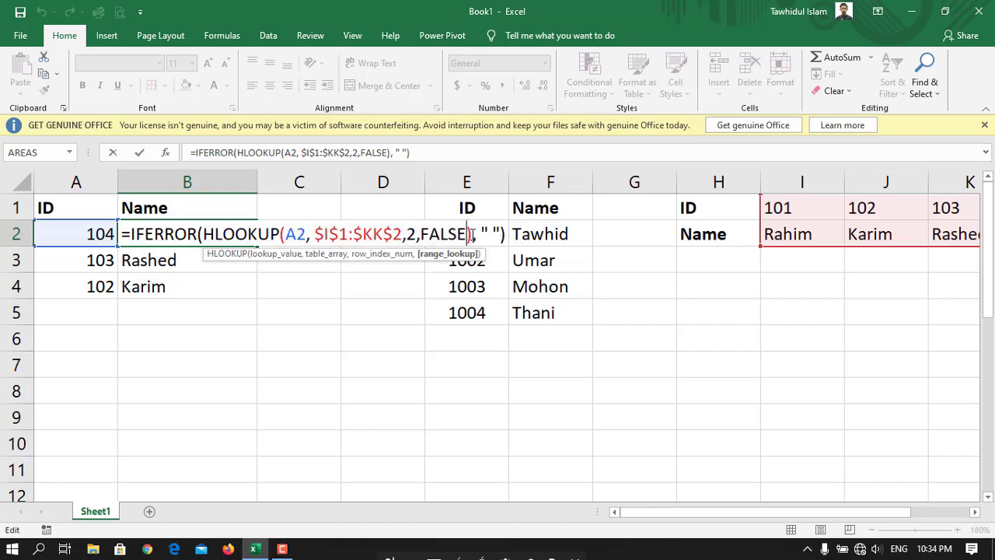
drag(471, 234, 202, 236)
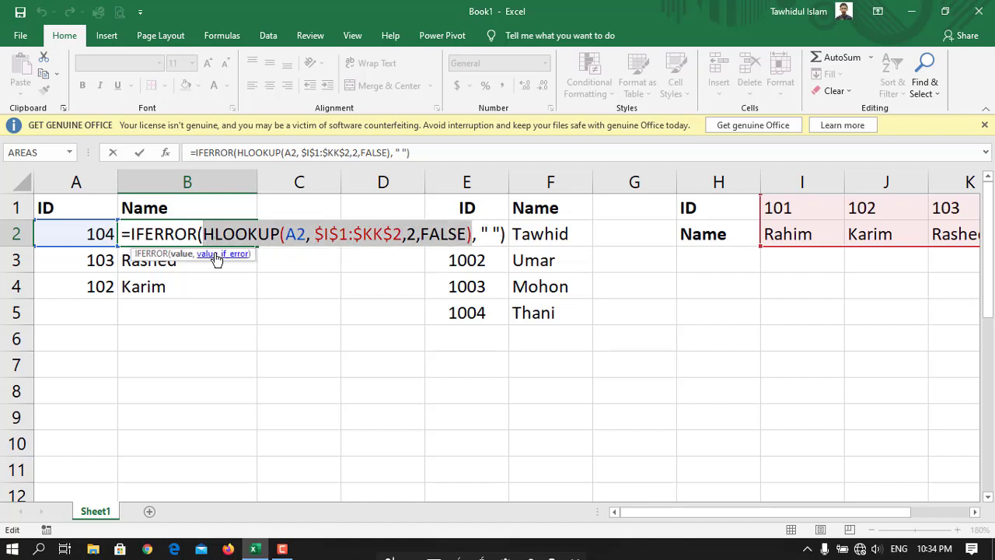
click(467, 236)
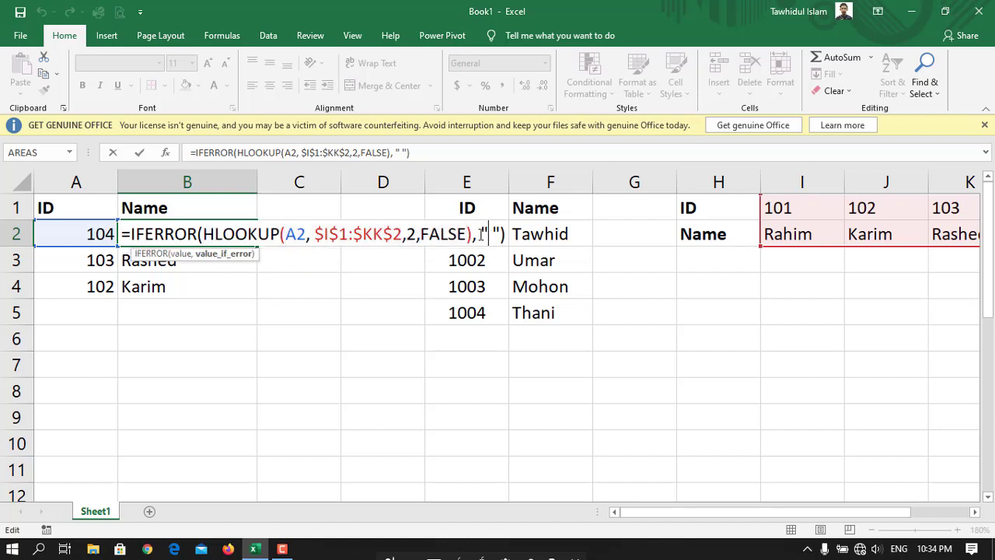
Step: Examine the quoted space used as the value_if_error argument in B2 and close the formula without changes
drag(465, 235, 498, 237)
click(482, 235)
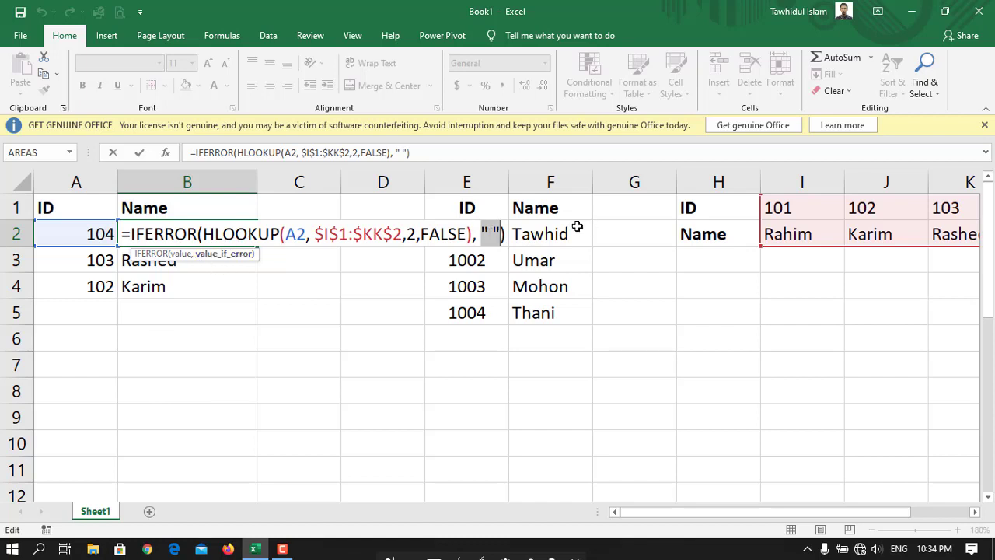
click(493, 243)
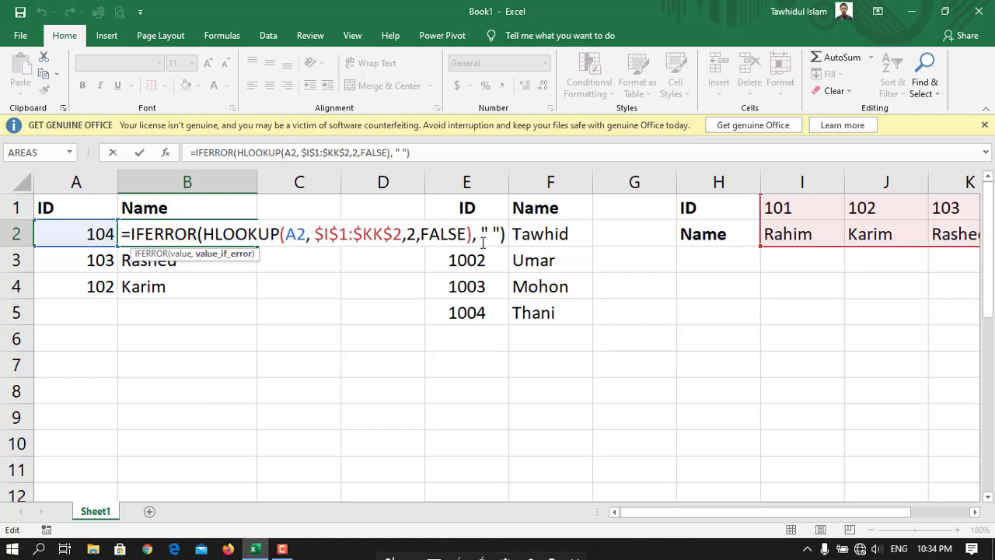
drag(486, 236, 492, 235)
click(492, 235)
click(505, 234)
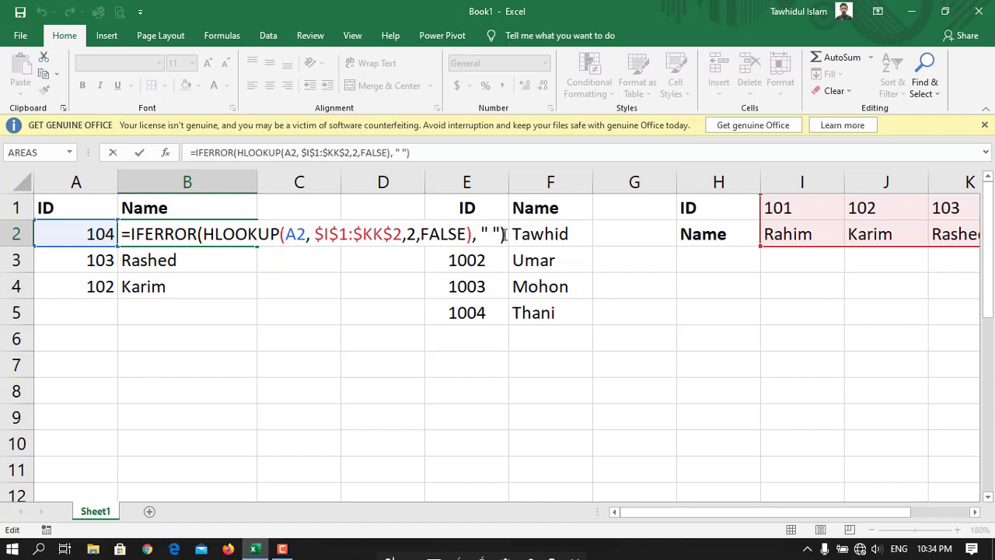
key(Return)
Step: Enter the ID 102 in cell A5 to test the lookup
click(187, 322)
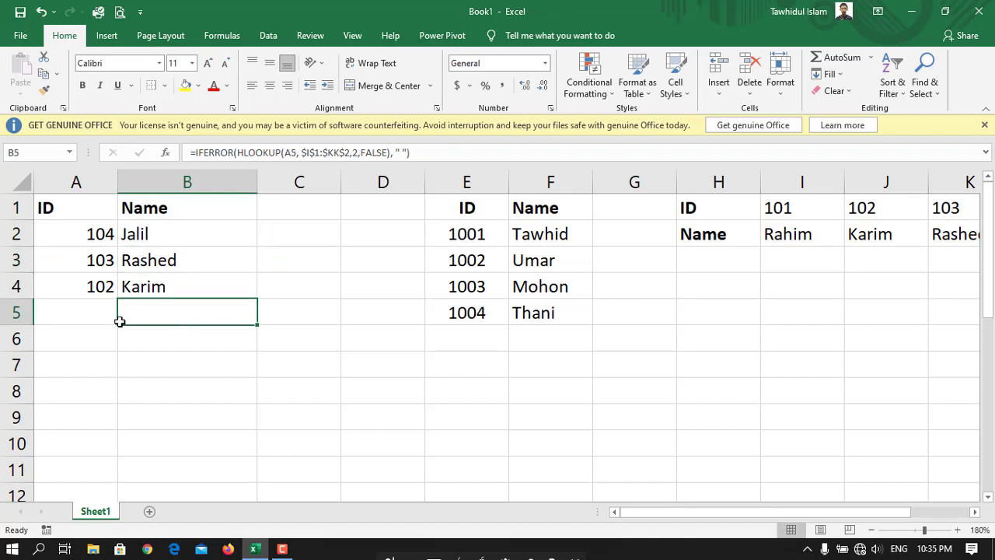
click(87, 319)
text(10)
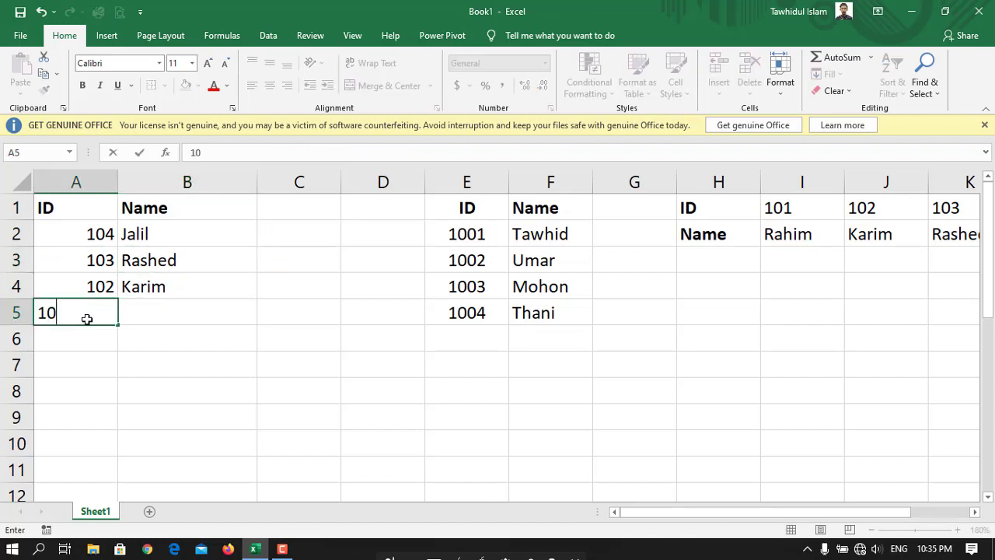
text(2)
key(Return)
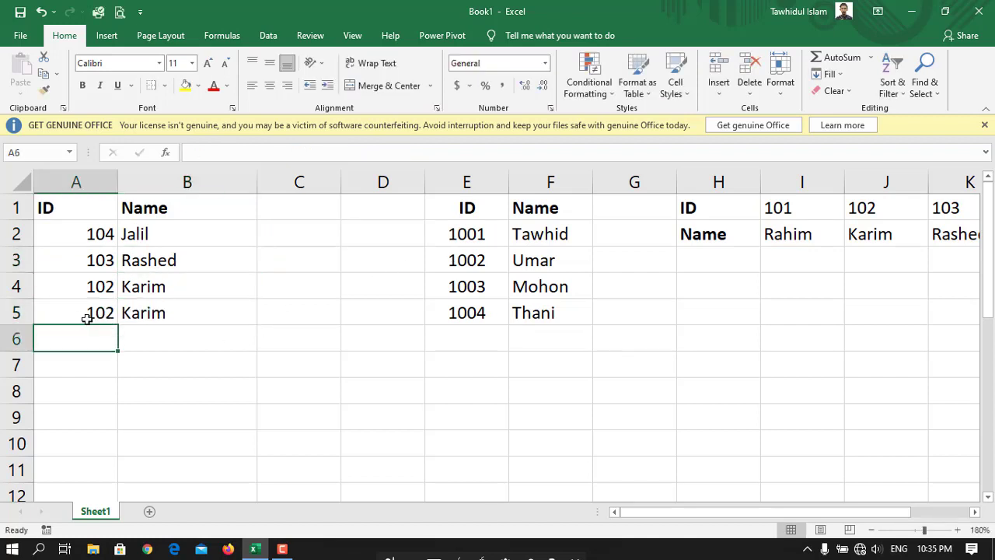
Step: Enter the ID 101 in cell A6, removing the stray apostrophe after the number
text(101')
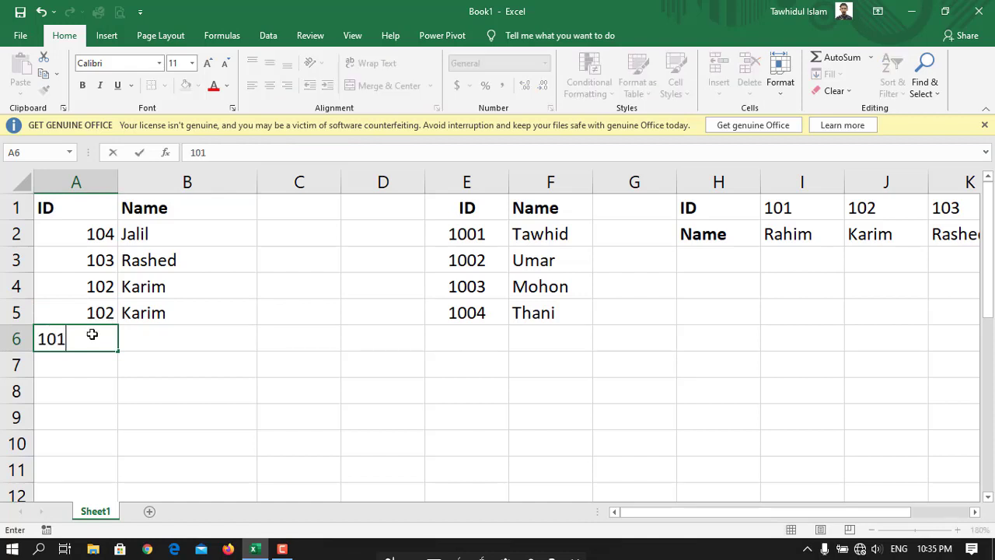
key(Return)
click(92, 335)
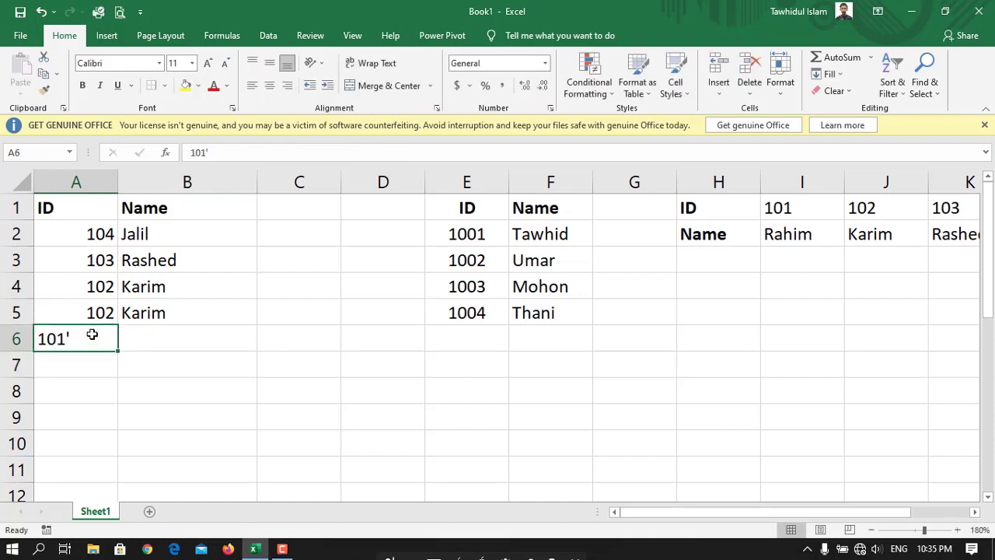
key(Return)
click(92, 335)
double_click(93, 339)
key(BackSpace)
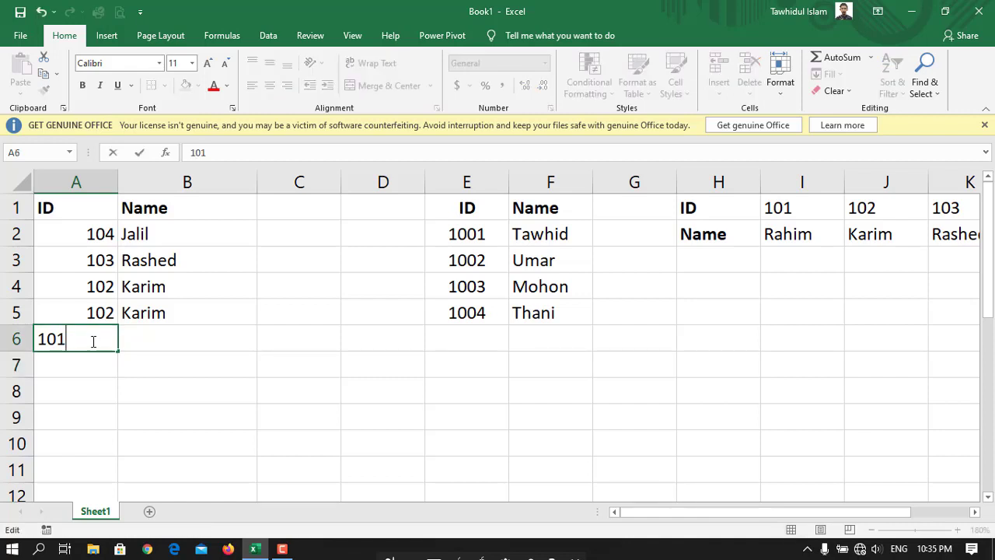
key(Return)
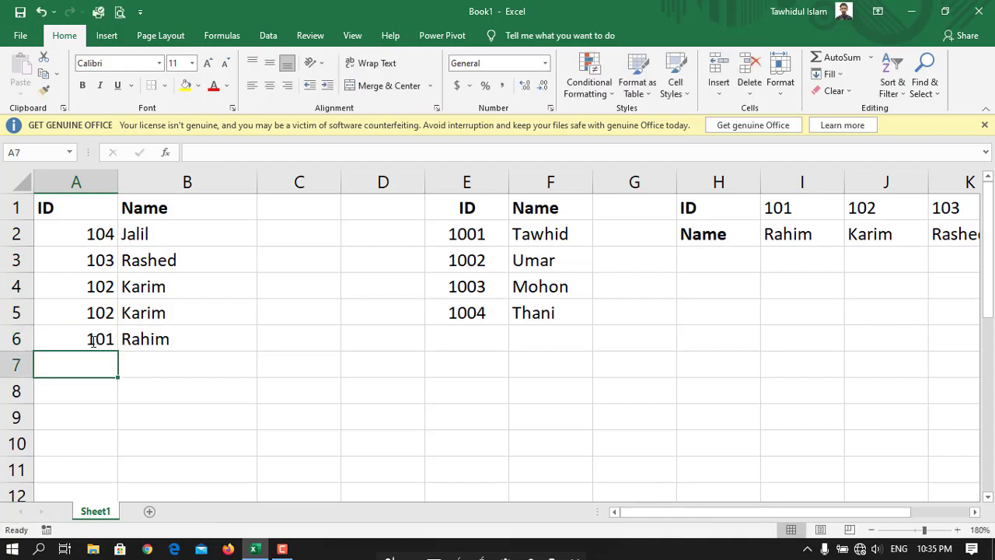
Step: Check the Name cells B7 to B9 beside the rows without an ID
click(178, 362)
click(162, 390)
click(162, 370)
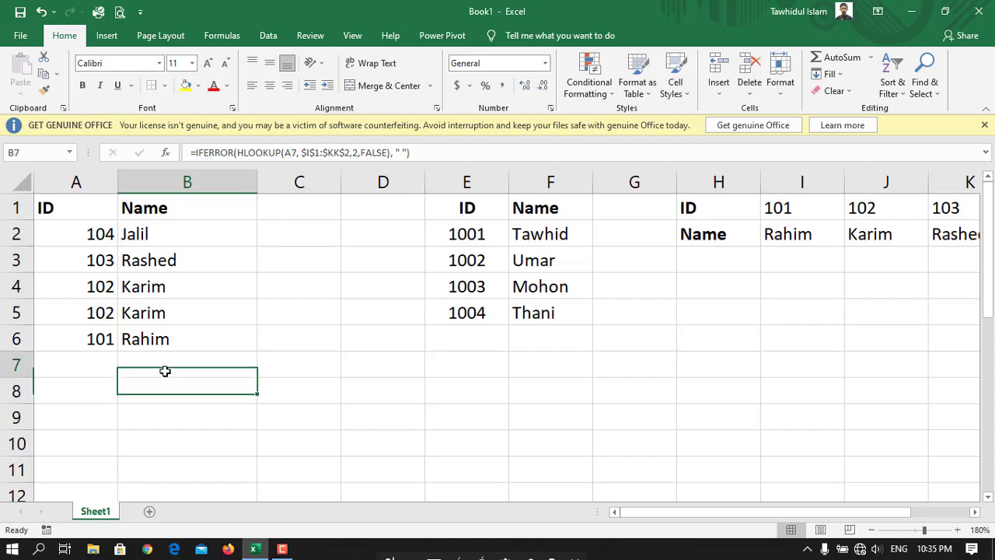
click(161, 384)
click(165, 428)
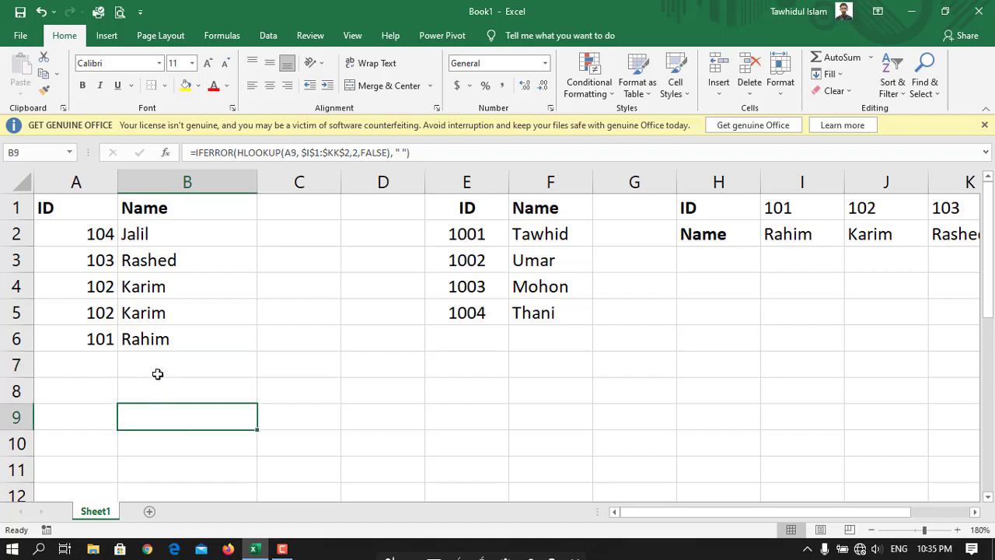
Step: Replace IFERROR with IFNA in the B2 formula, keeping the HLOOKUP and the quoted space
double_click(190, 227)
click(196, 231)
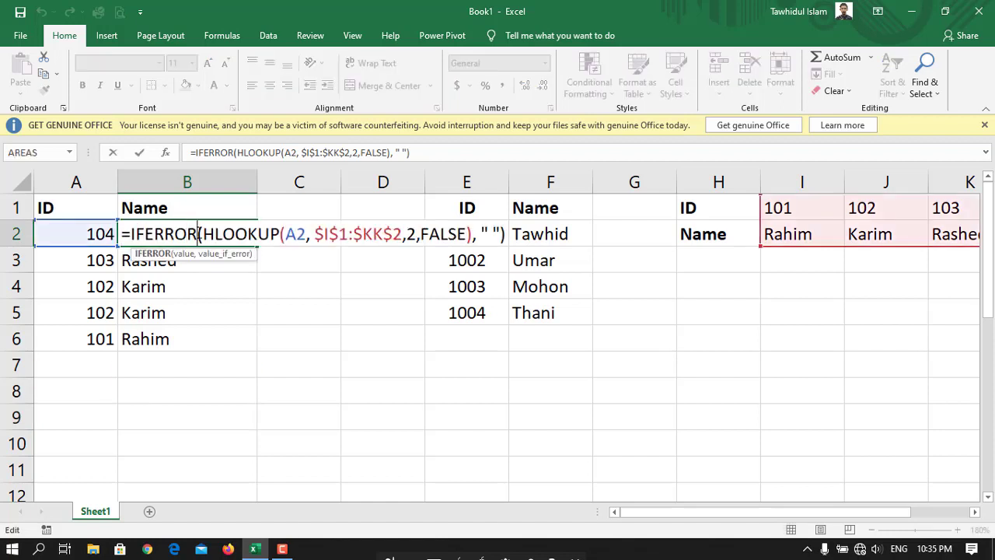
key(BackSpace)
key(BackSpace)
key(BackSpace)
key(BackSpace)
key(BackSpace)
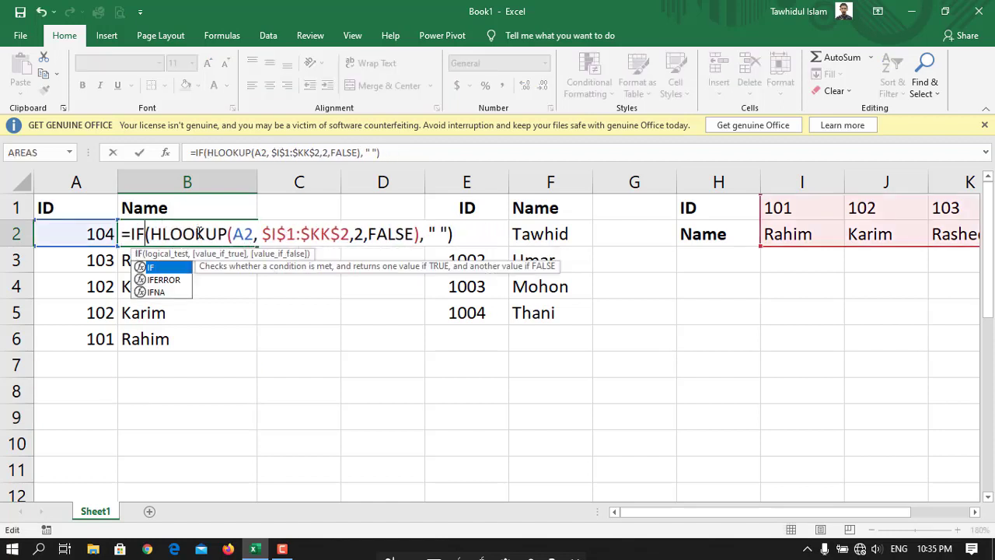
text(NA)
key(Return)
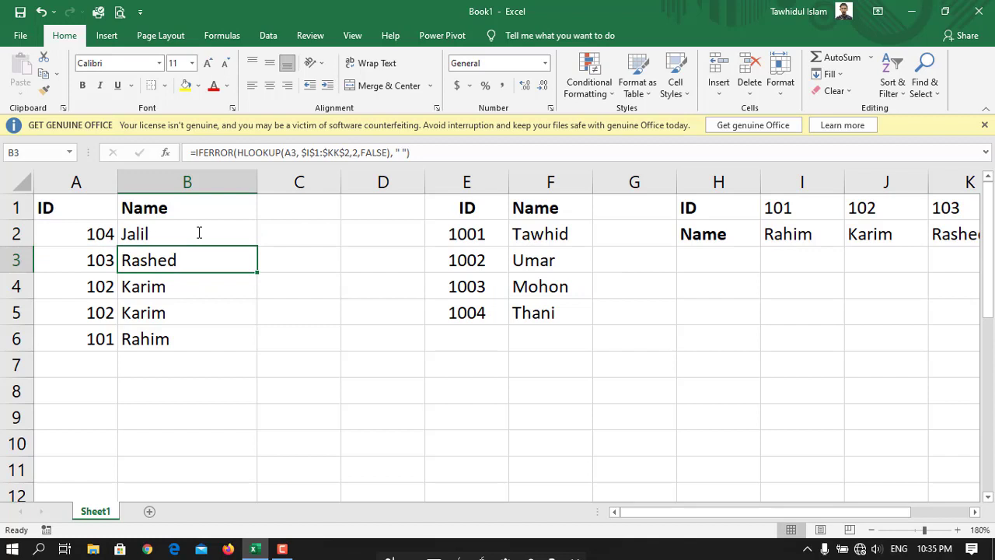
Step: Fill the IFNA formula from B2 down column B to row 11 and check the copied formula in B7
click(247, 233)
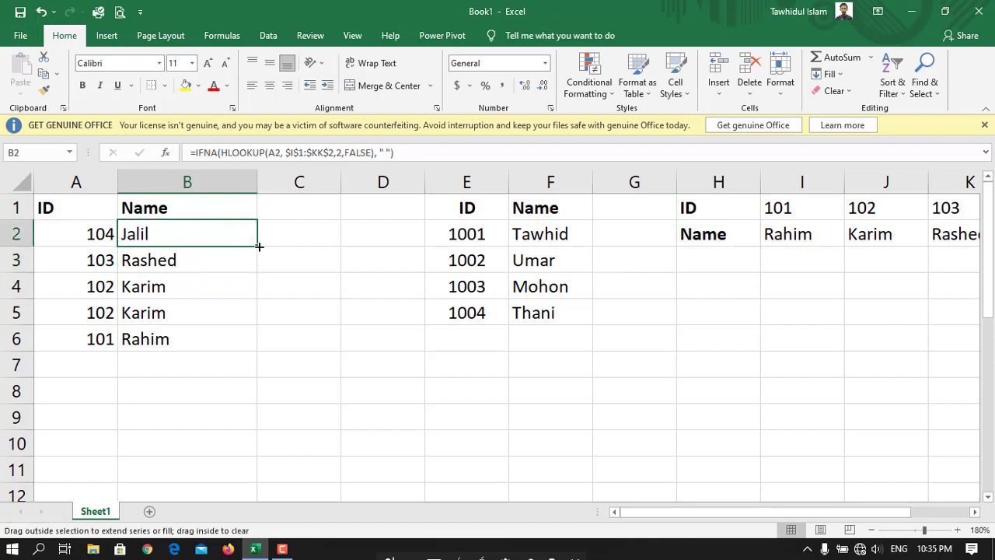
drag(259, 246, 259, 416)
click(202, 413)
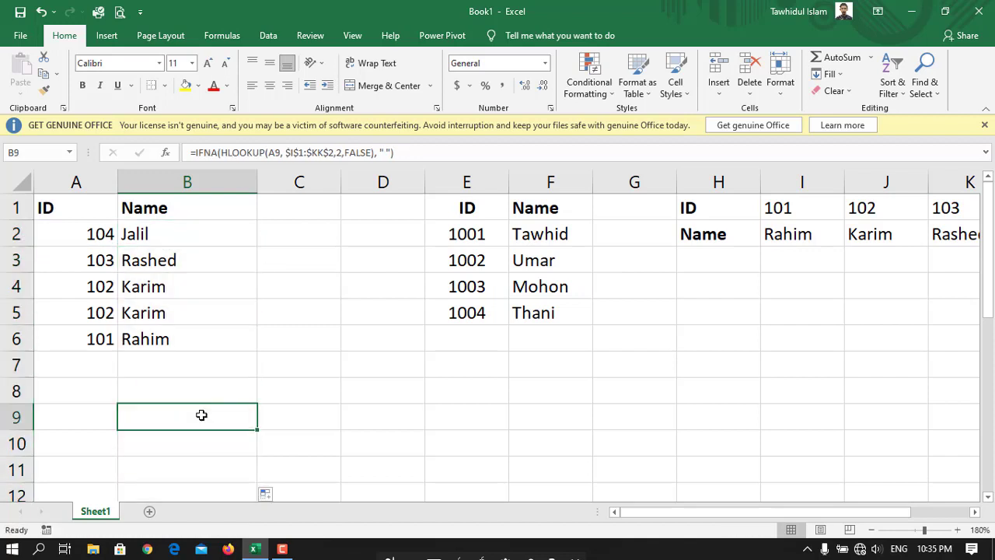
click(197, 368)
double_click(195, 367)
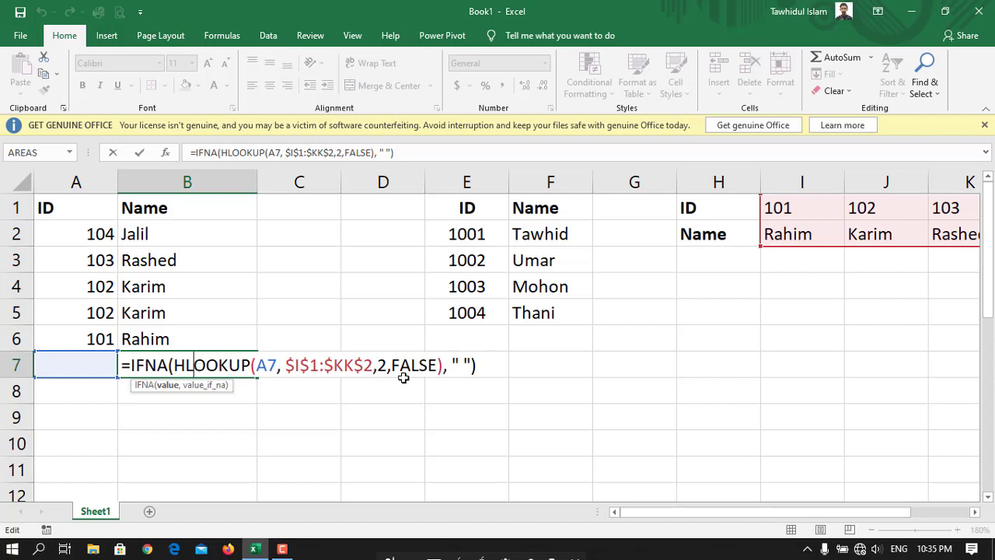
key(Return)
click(195, 365)
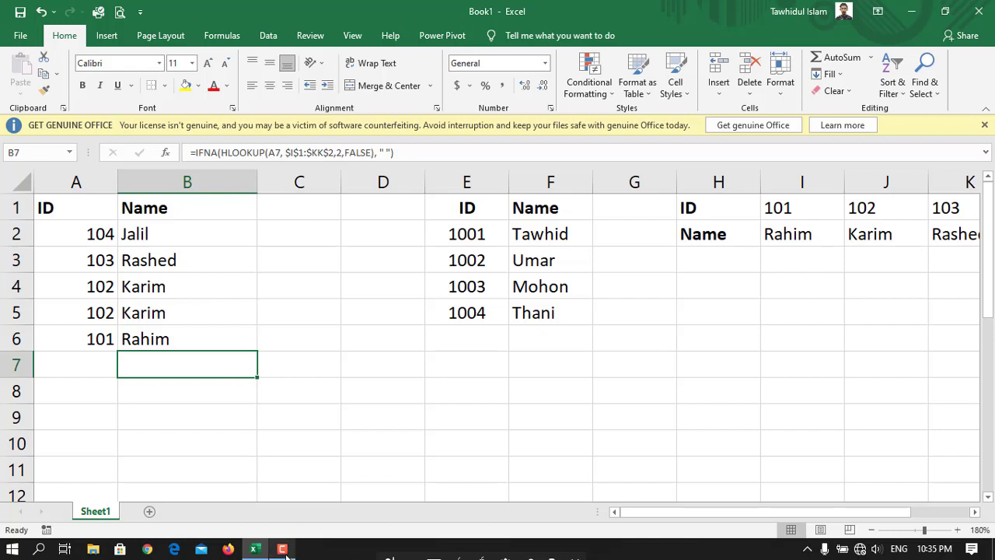
mouse_move(286, 551)
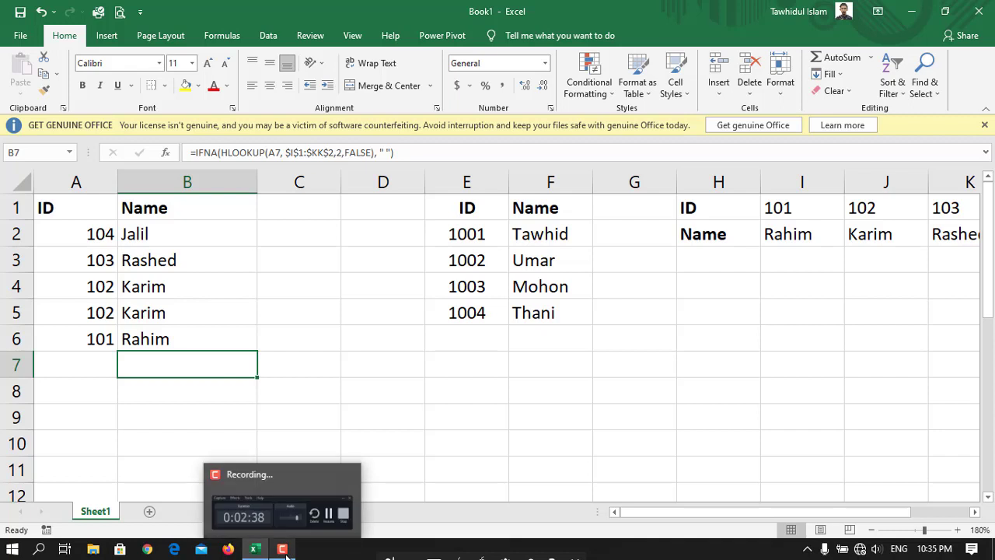